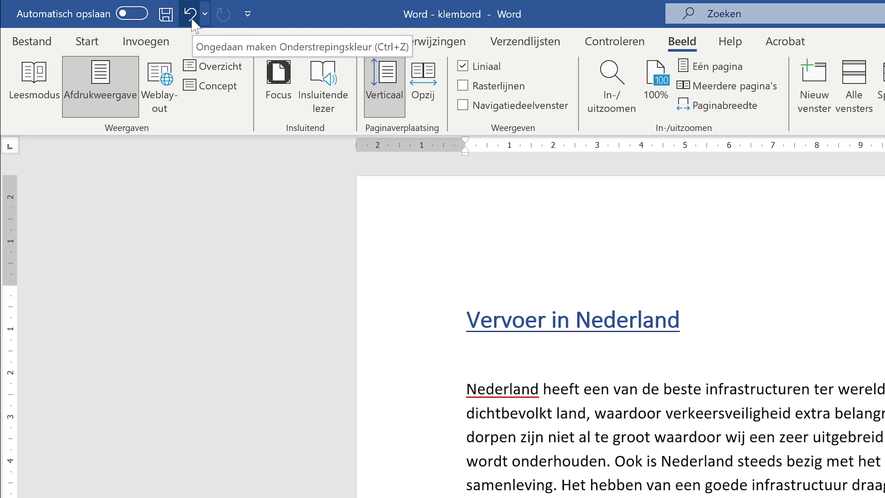
# Undo the red underline colour on the word 'Nederland'
pyautogui.click(192, 20)
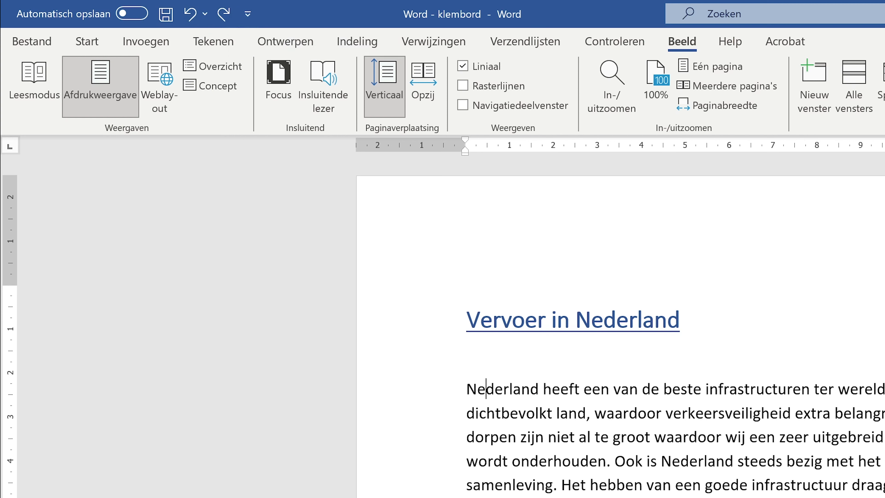
# Bold 'Nederland', then repeat the bold on 'infrastructuren' and 'waardoor' in the first paragraph
pyautogui.click(87, 41)
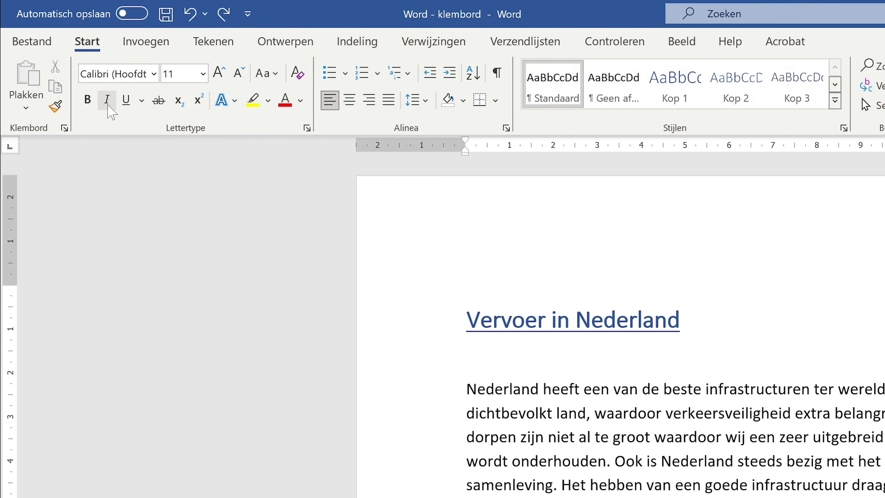
pyautogui.click(88, 101)
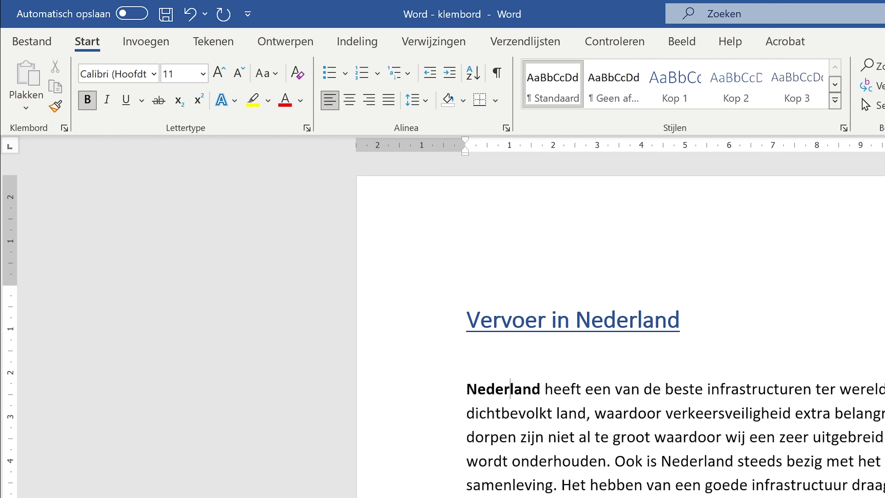
pyautogui.click(746, 388)
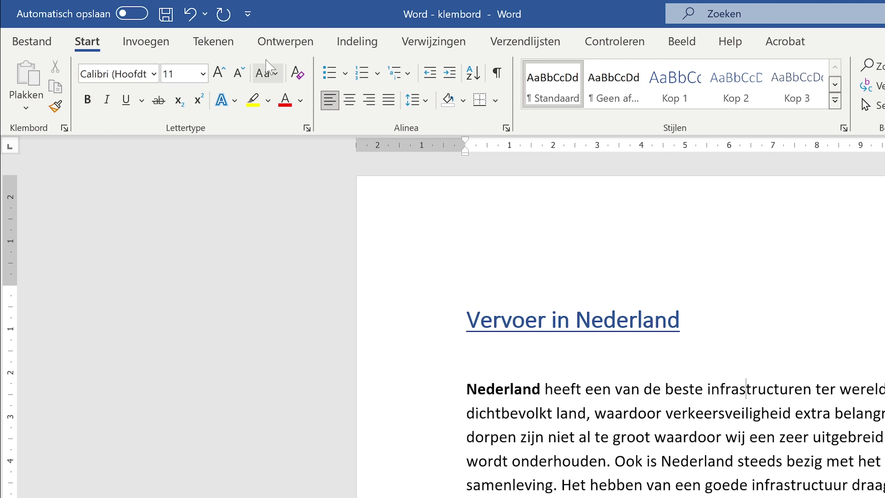
pyautogui.click(221, 16)
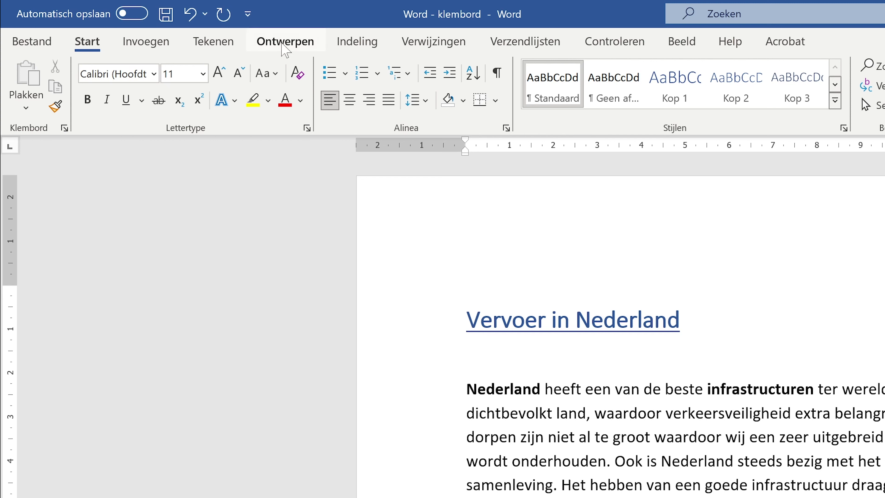
pyautogui.click(222, 16)
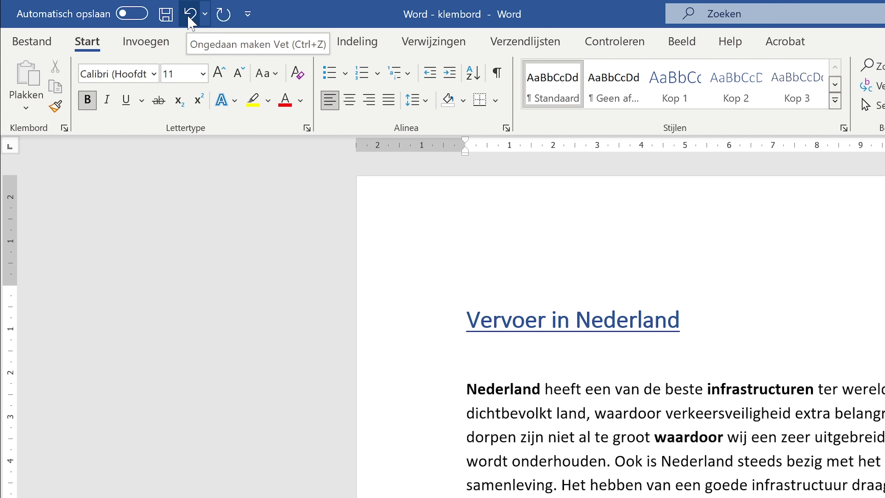
pyautogui.click(190, 15)
pyautogui.click(223, 16)
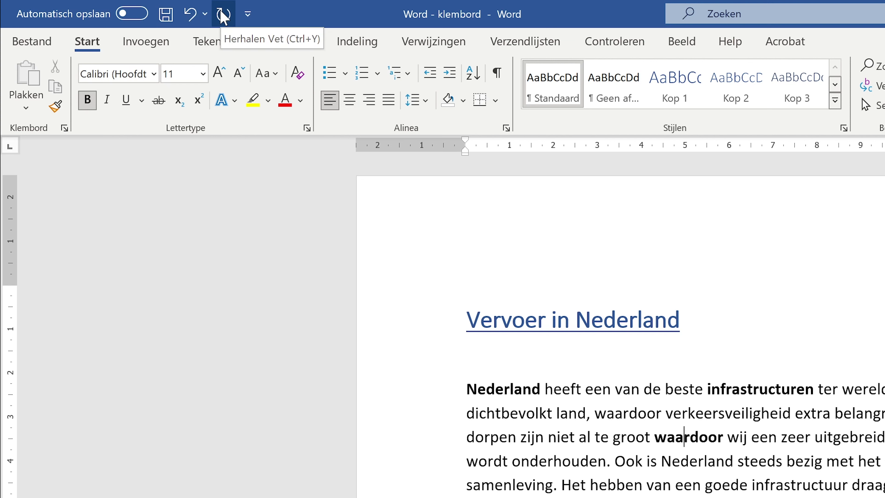
pyautogui.click(223, 15)
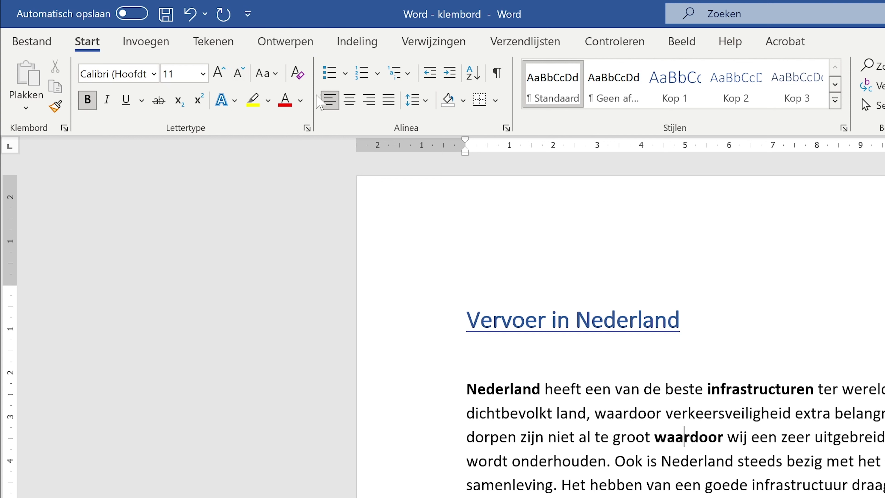
# Add Nieuw (New) to the Quick Access Toolbar and use it to create a blank document
pyautogui.click(248, 14)
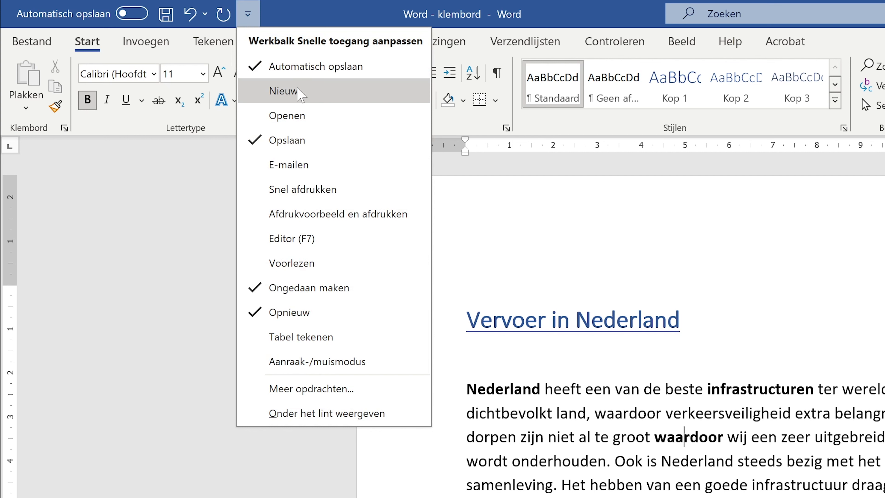
pyautogui.click(294, 99)
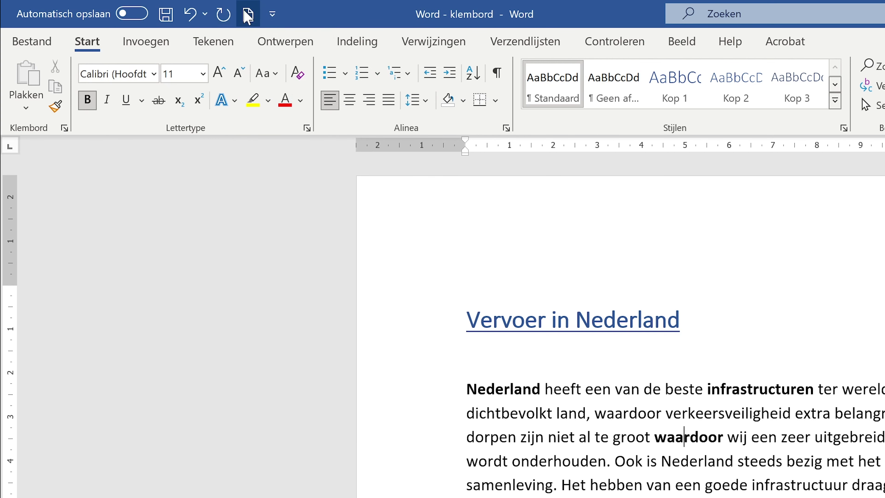
pyautogui.click(248, 16)
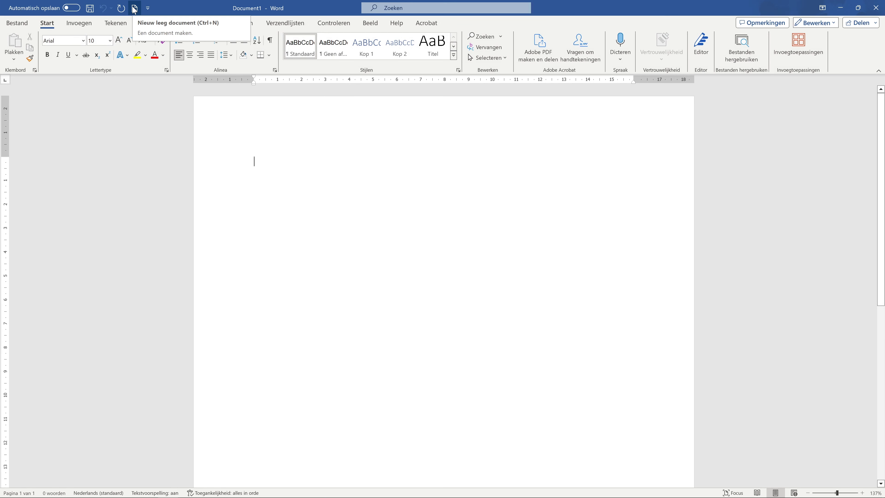
# In the Quick Access Toolbar options under More Commands, add Editor to the toolbar's command list
pyautogui.click(148, 8)
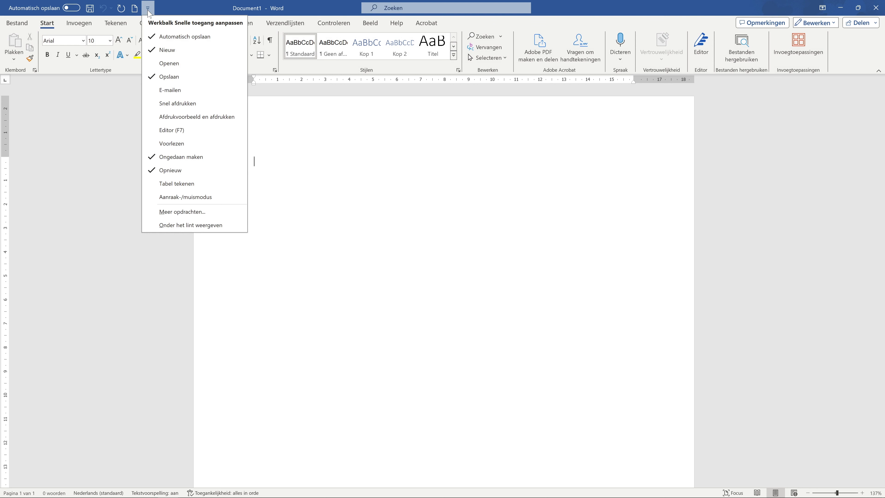
pyautogui.click(160, 213)
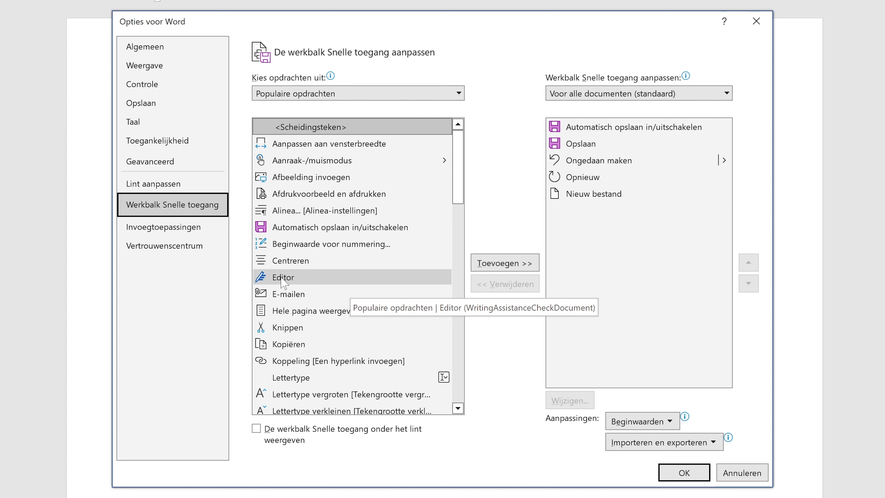
pyautogui.click(284, 278)
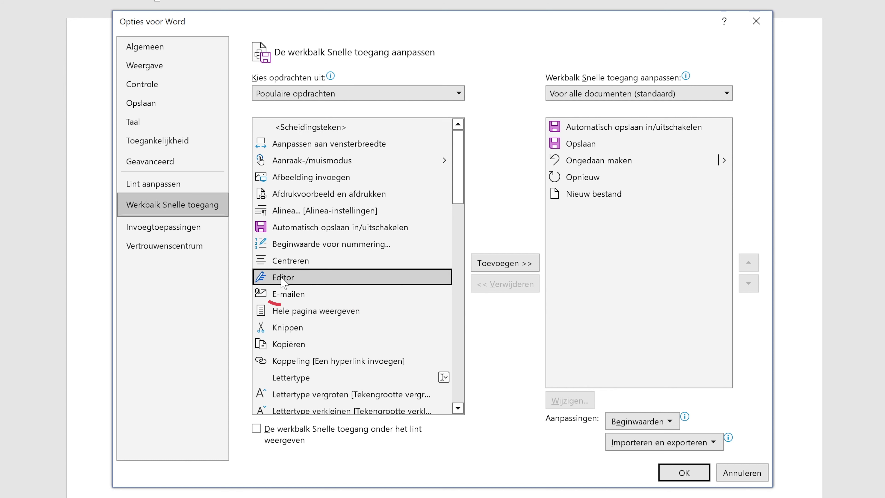
pyautogui.click(503, 265)
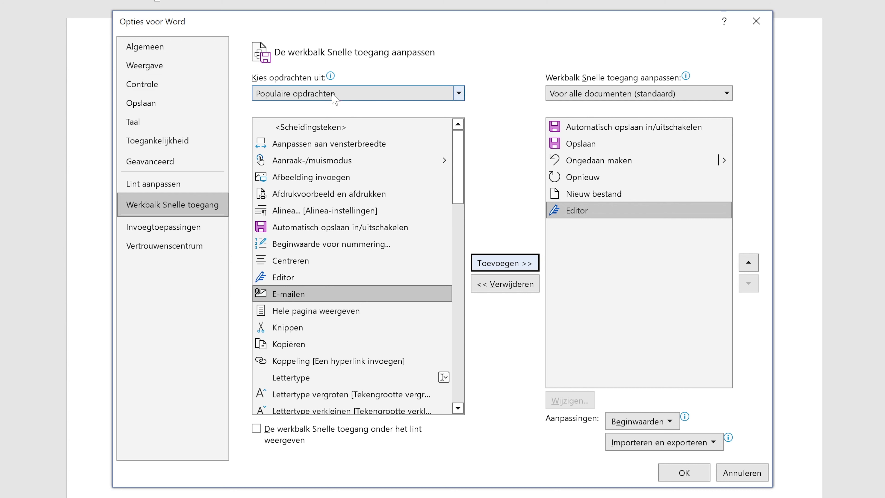
# Add Aflopend sorteren from the commands not on the ribbon, then confirm with OK
pyautogui.click(458, 94)
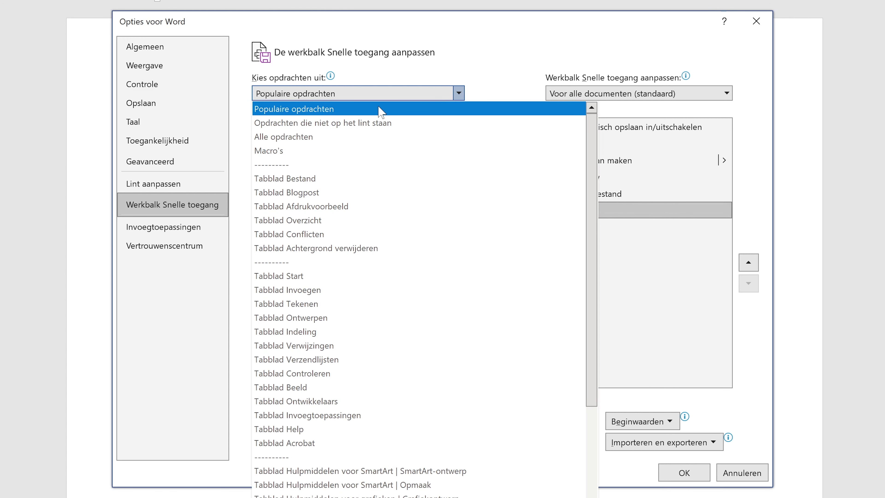
pyautogui.click(342, 125)
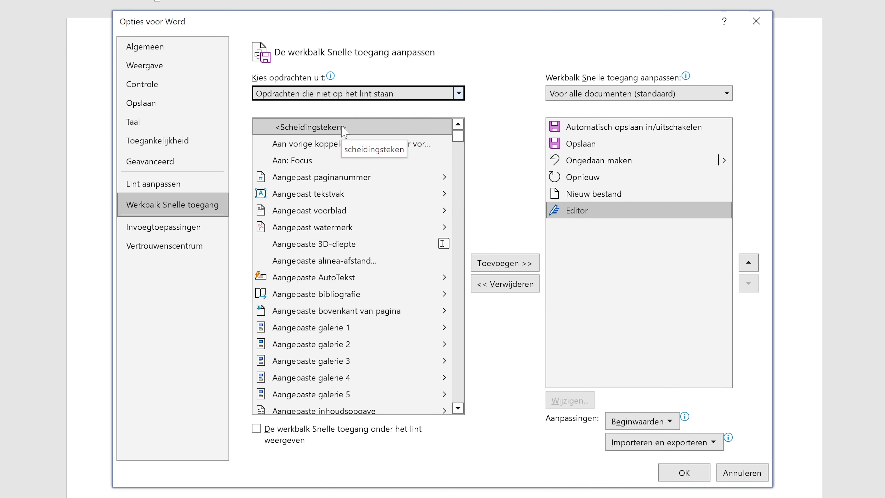
pyautogui.moveTo(463, 141); pyautogui.dragTo(464, 162)
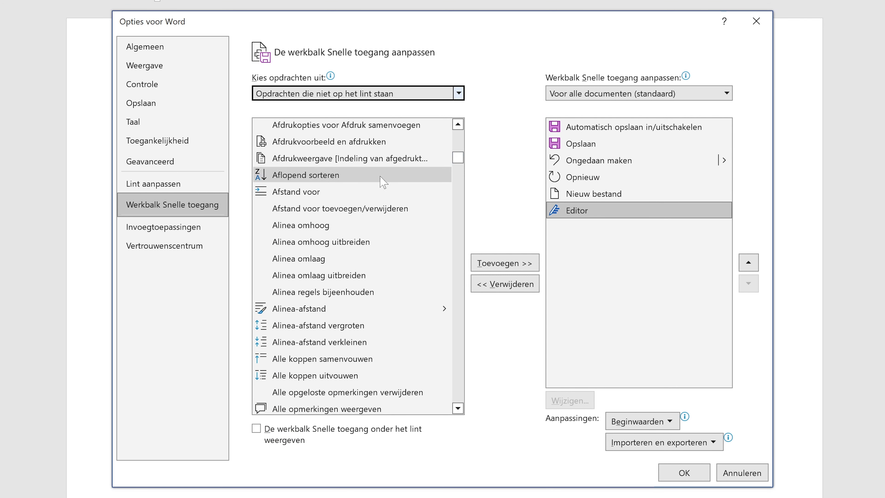
pyautogui.click(297, 176)
pyautogui.click(496, 265)
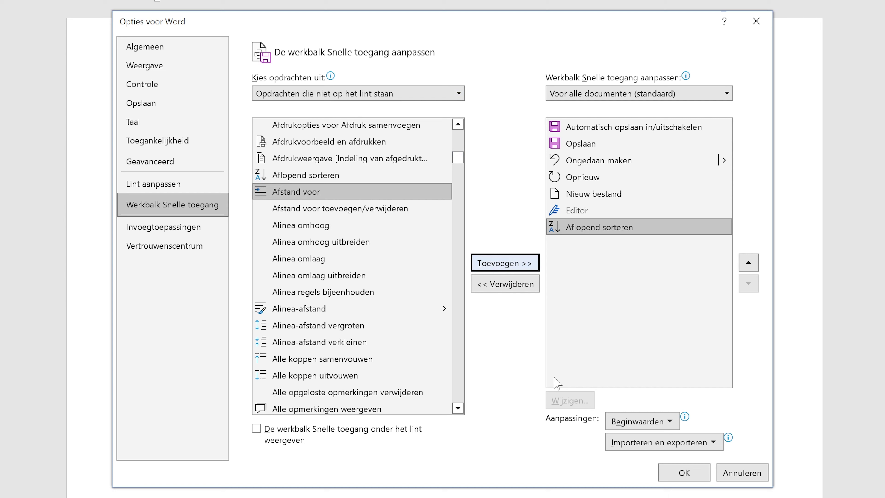
pyautogui.click(686, 471)
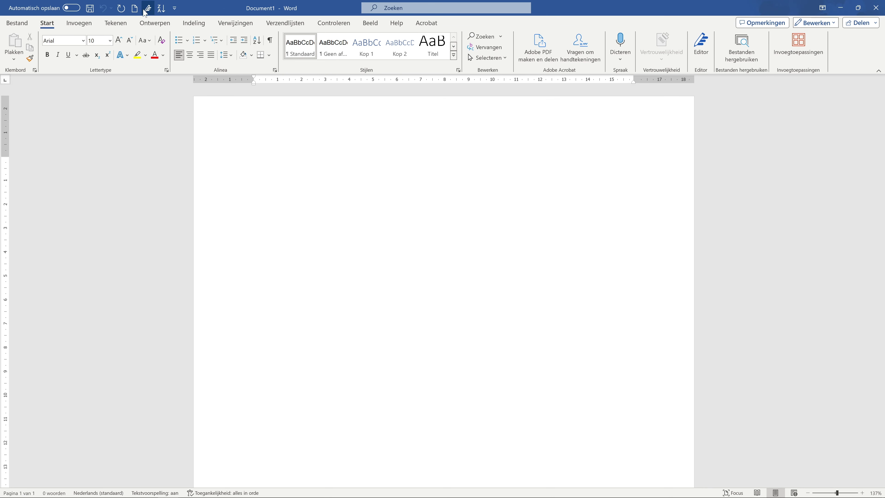
# Paste the Vervoersmiddelen list into a new document and sort it descending via Aflopend sorteren
pyautogui.hotkey('ctrl', 'n')
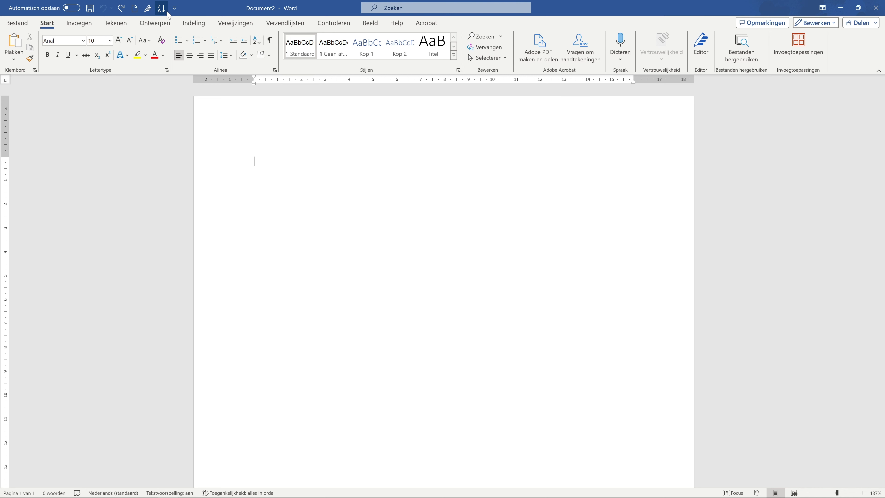
pyautogui.write('Vervoersmiddelen Goederenvervoer Beroepsvervoer Eigen vervoerders Verladers Personenvervoer Vaste lijnen Maatwerk Hybride Vervoersmiddelen Bus Trein Vliegtuig Vrachtauto Dit kunnen alle formaten zijn Zowel rijbewijs B als C Personenauto')
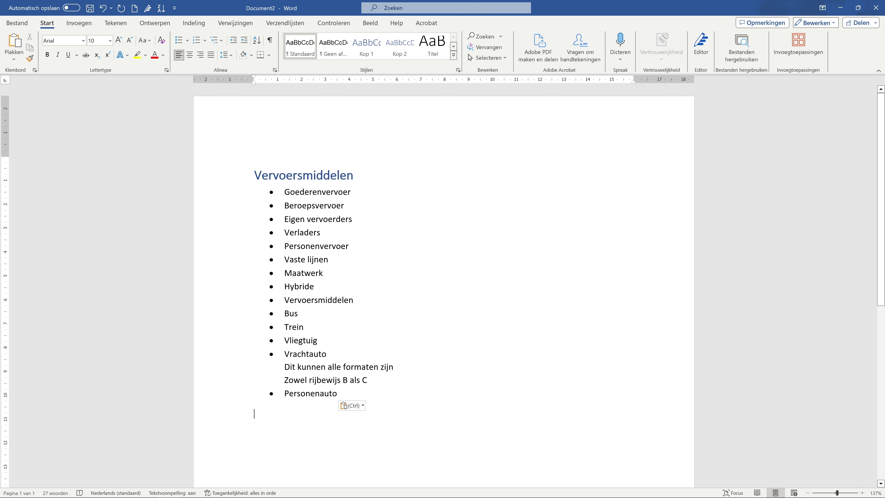
pyautogui.click(310, 210)
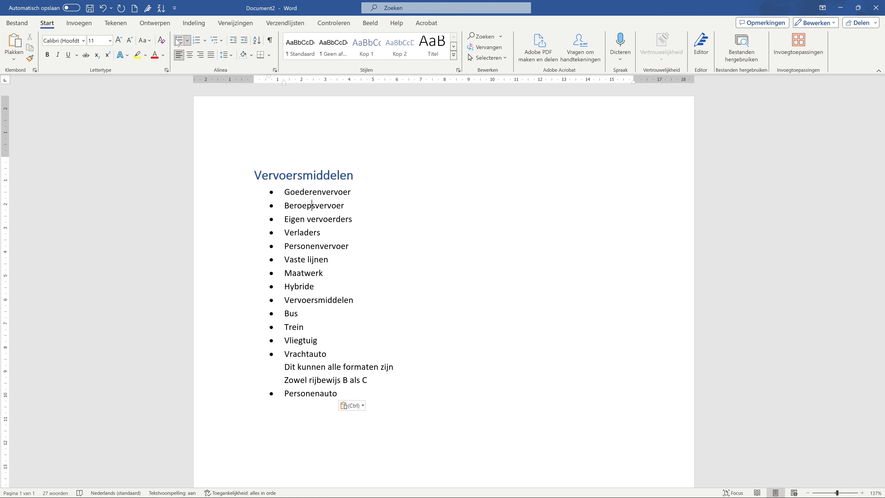
pyautogui.click(161, 9)
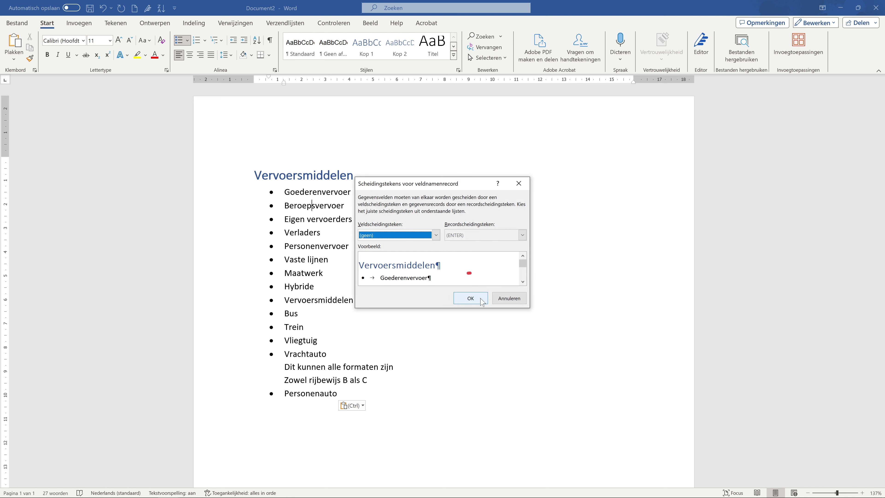
pyautogui.click(470, 299)
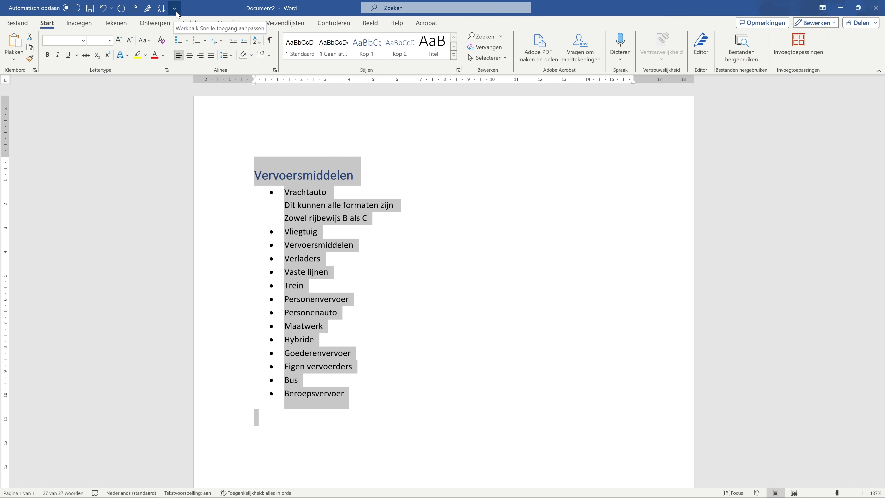
# Show the Quick Access Toolbar below the ribbon (Onder het lint weergeven)
pyautogui.click(176, 12)
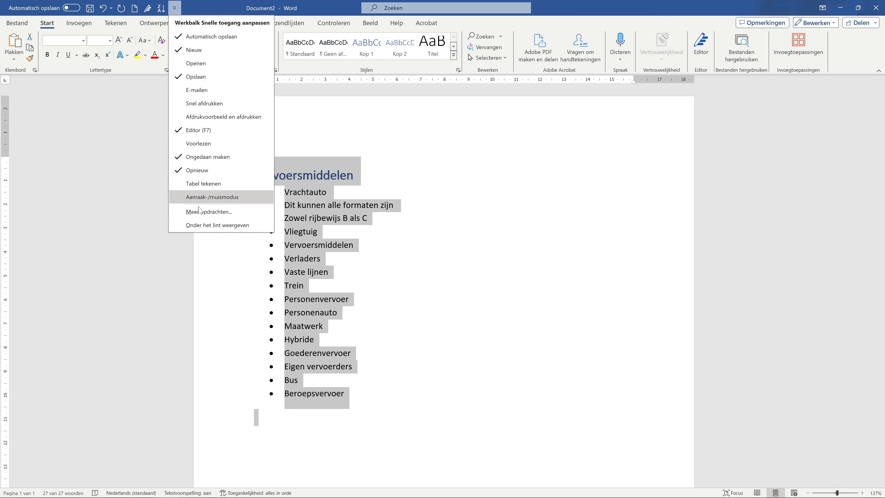
pyautogui.click(206, 225)
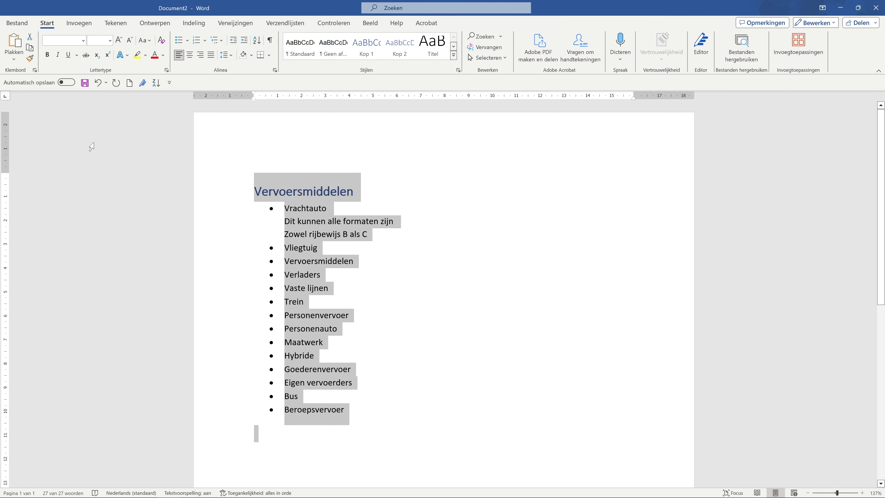